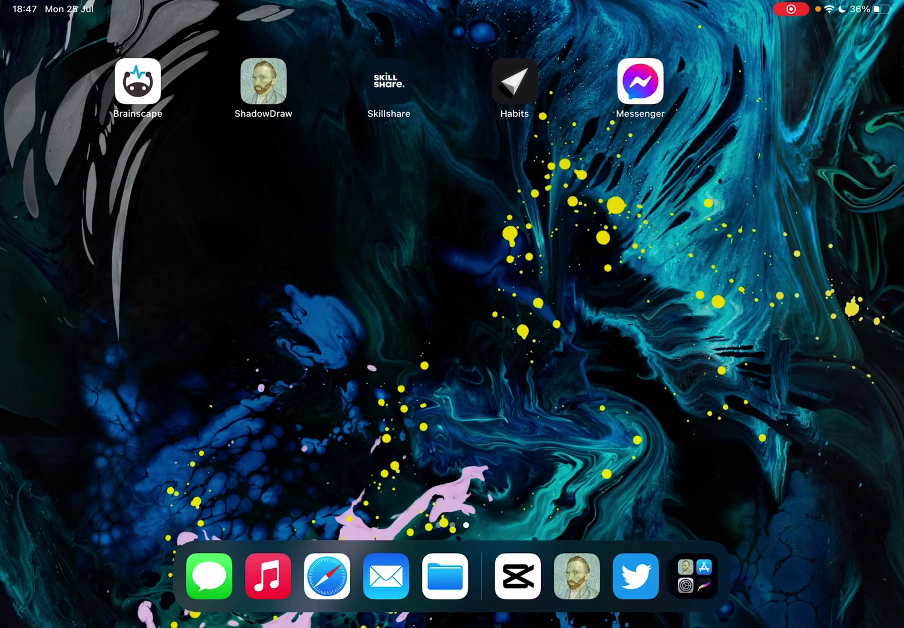
# Swipe to the Home Screen page that holds the CapCut app
pyautogui.moveTo(282, 319); pyautogui.dragTo(635, 318)
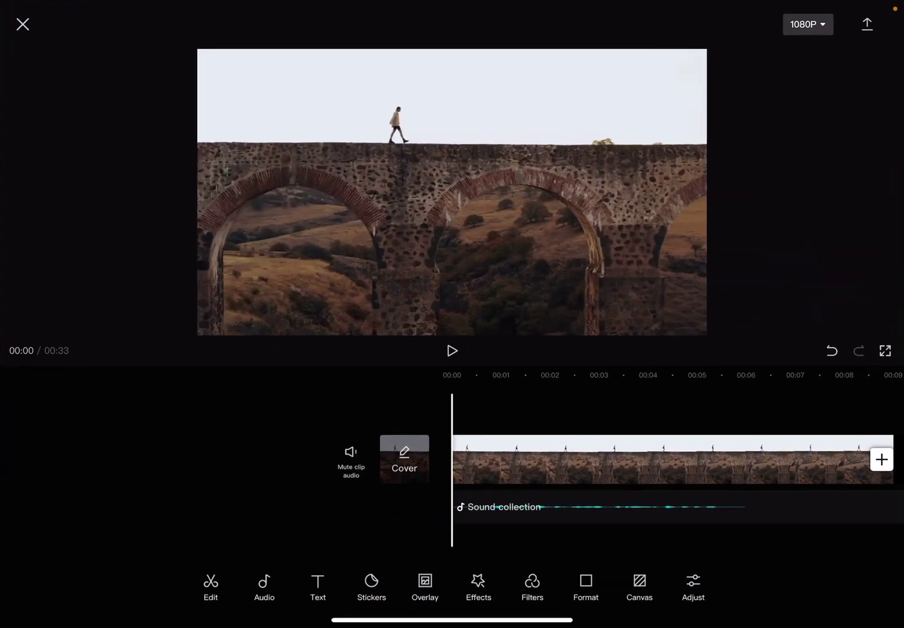
pyautogui.moveTo(635, 459)
pyautogui.mouseDown()
pyautogui.moveTo(244, 459)
pyautogui.moveTo(570, 459)
pyautogui.moveTo(302, 459)
pyautogui.mouseUp()
# Preview the bridge clip, rewind to the start, and select the extracted Extracted audio1 clip
pyautogui.click(452, 351)
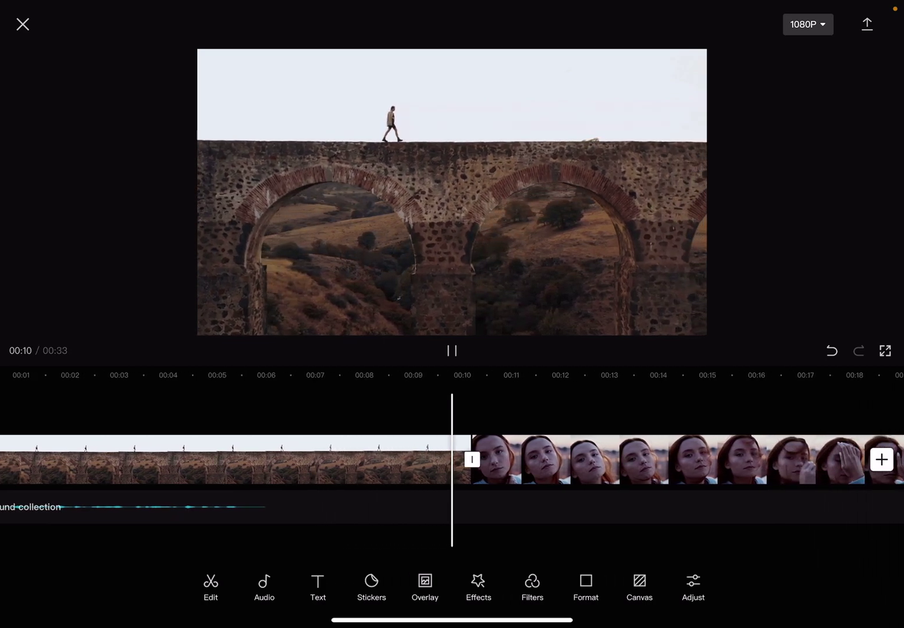
pyautogui.click(453, 352)
pyautogui.moveTo(212, 459); pyautogui.dragTo(707, 459)
pyautogui.click(264, 586)
pyautogui.click(599, 490)
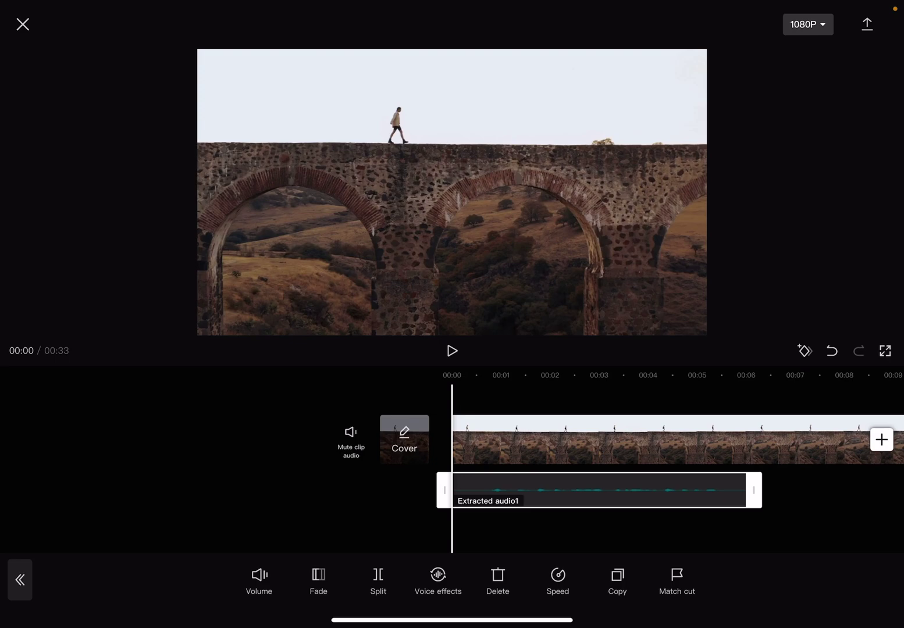
pyautogui.click(438, 580)
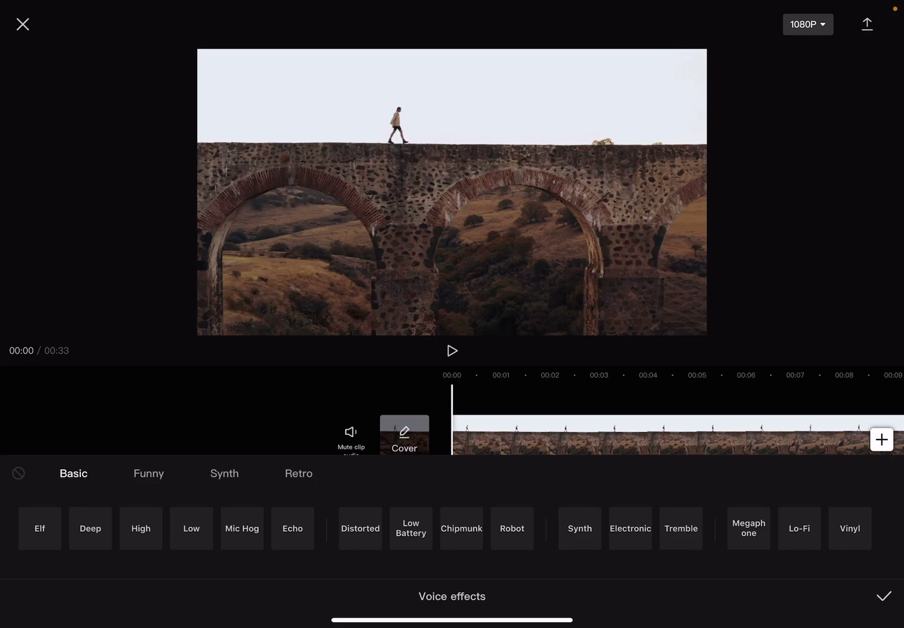
pyautogui.click(884, 595)
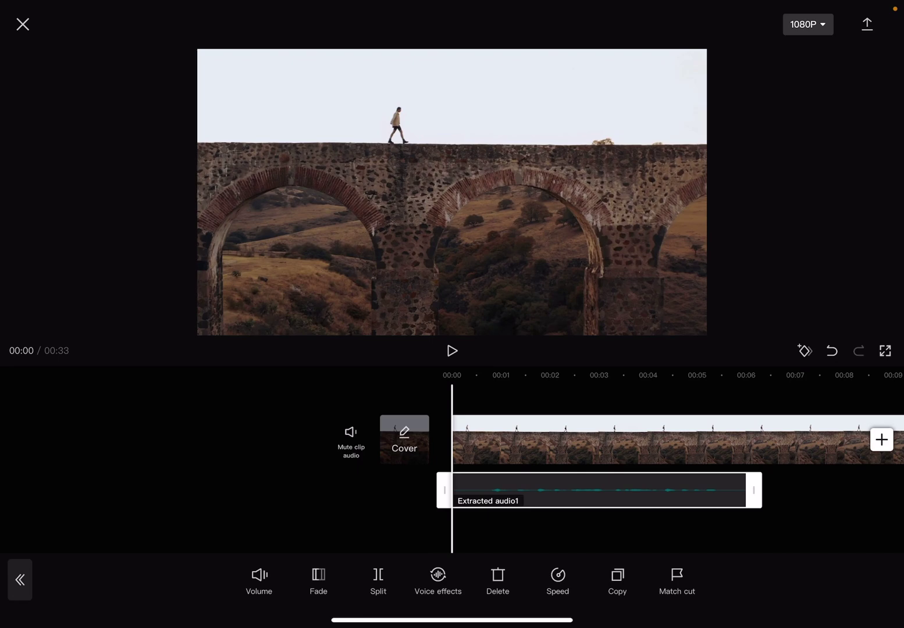
pyautogui.click(452, 350)
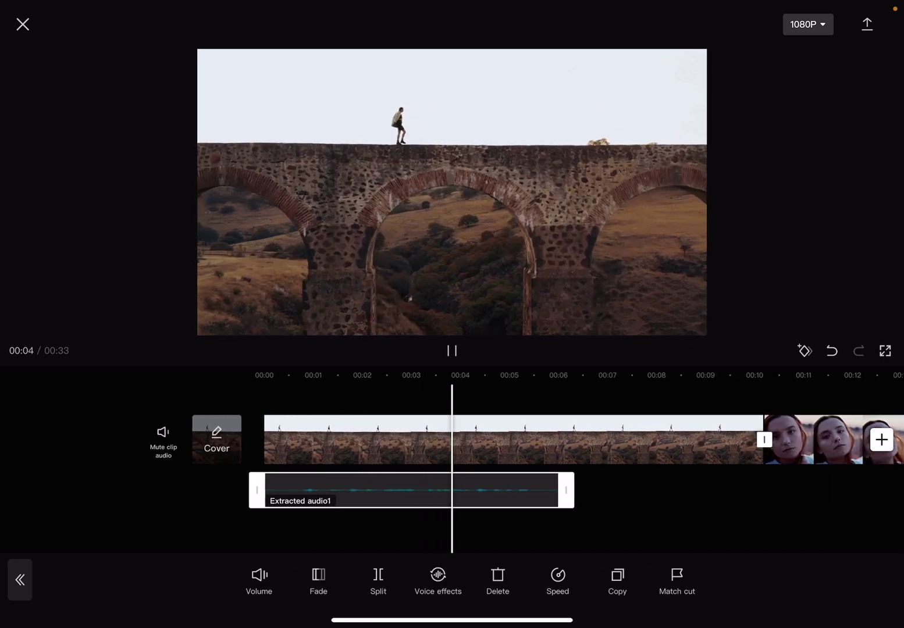
pyautogui.click(452, 352)
pyautogui.moveTo(353, 437); pyautogui.dragTo(621, 437)
pyautogui.click(438, 581)
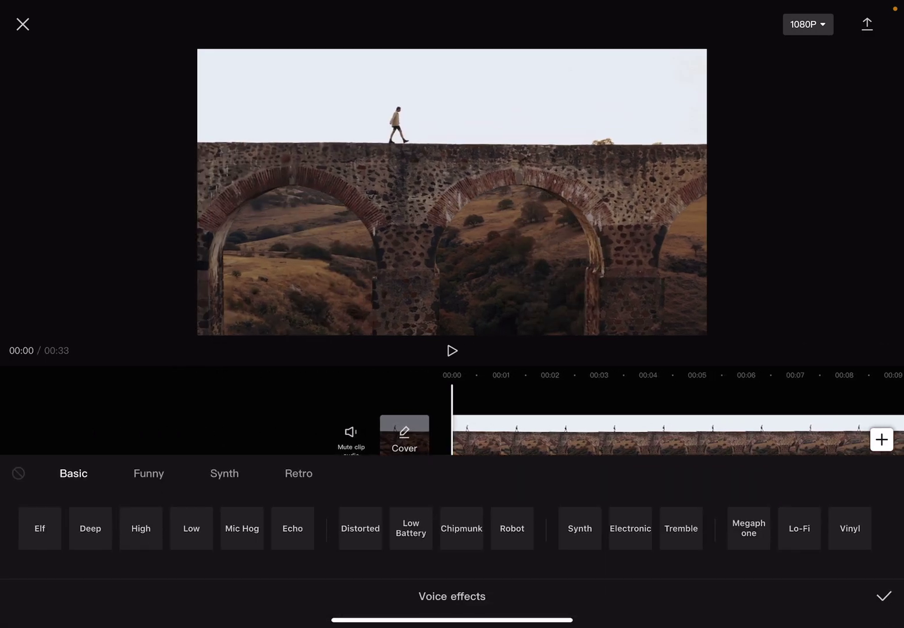
# Preview the extracted audio with the Robot voice preset, then stop playback
pyautogui.click(512, 528)
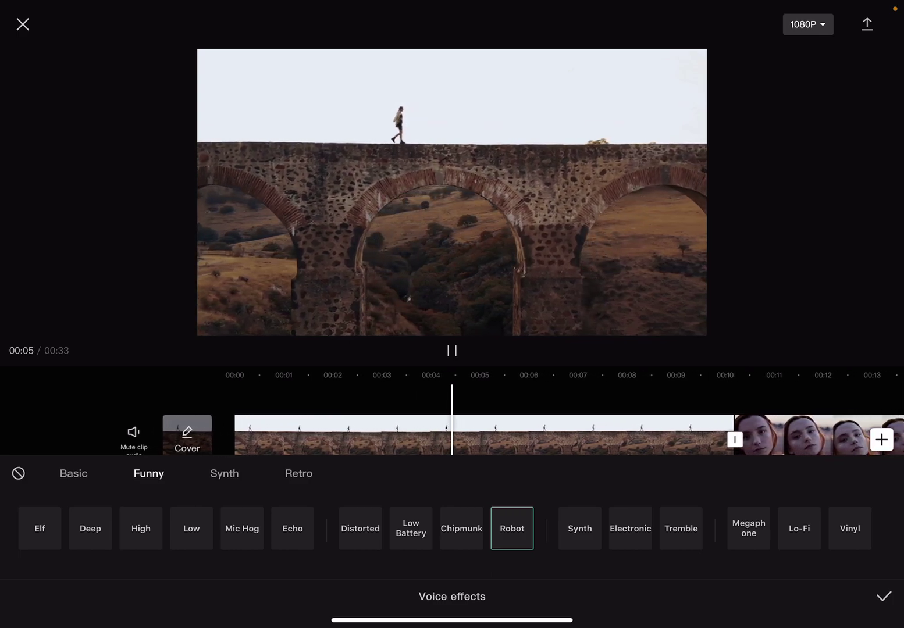
pyautogui.press('space')
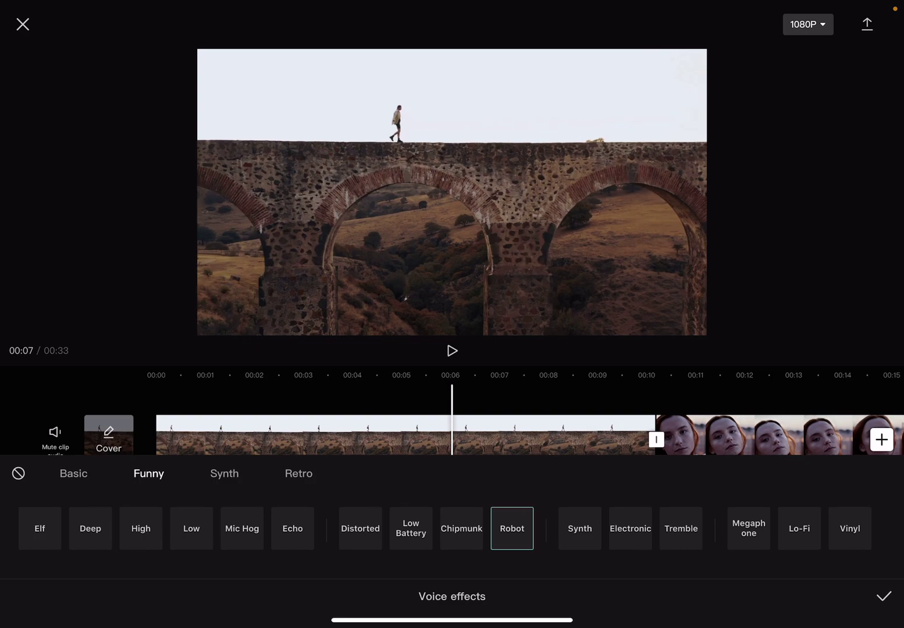
# Confirm the Robot voice effect on Extracted audio1 and close the presets
pyautogui.click(883, 595)
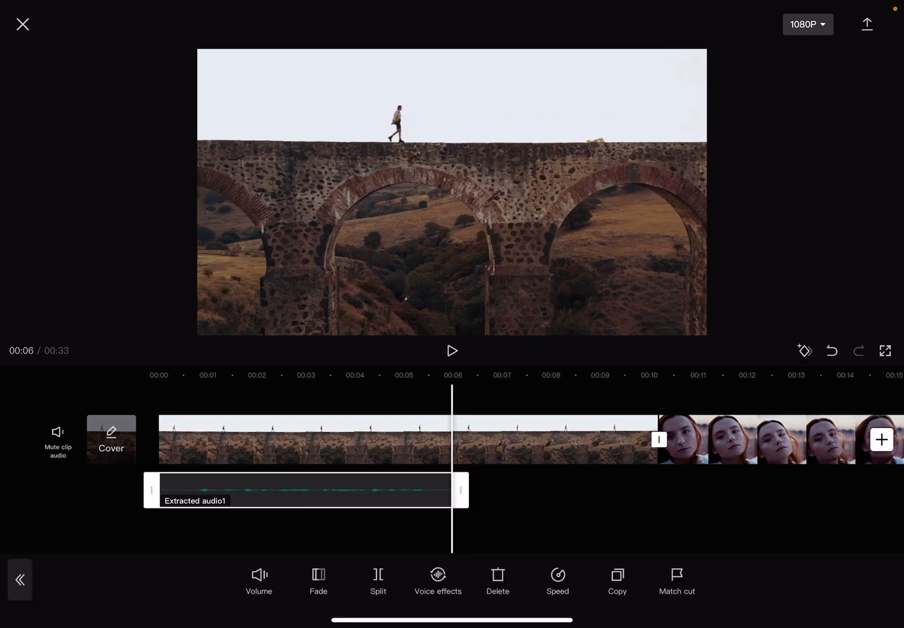
pyautogui.hscroll(3, 453, 459)
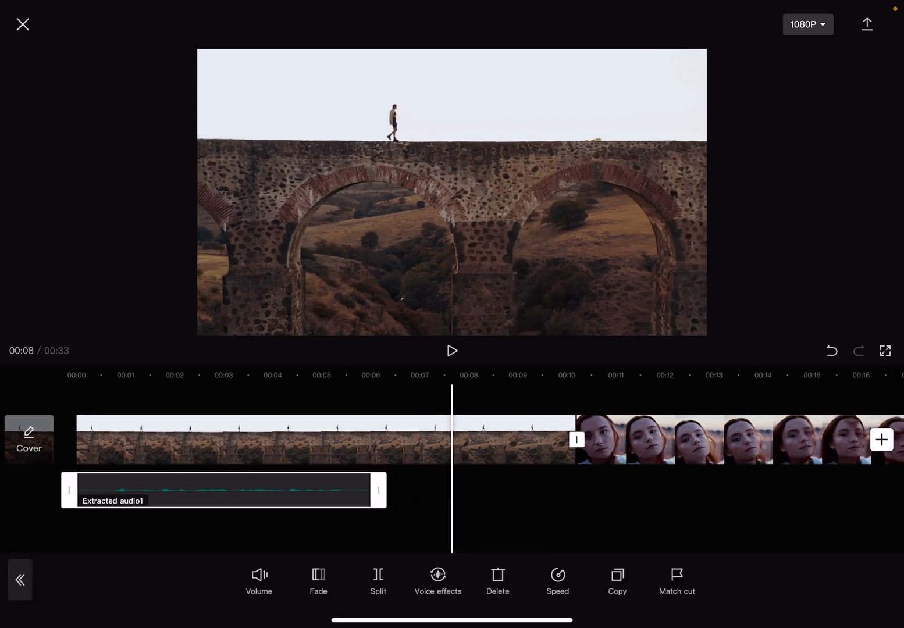